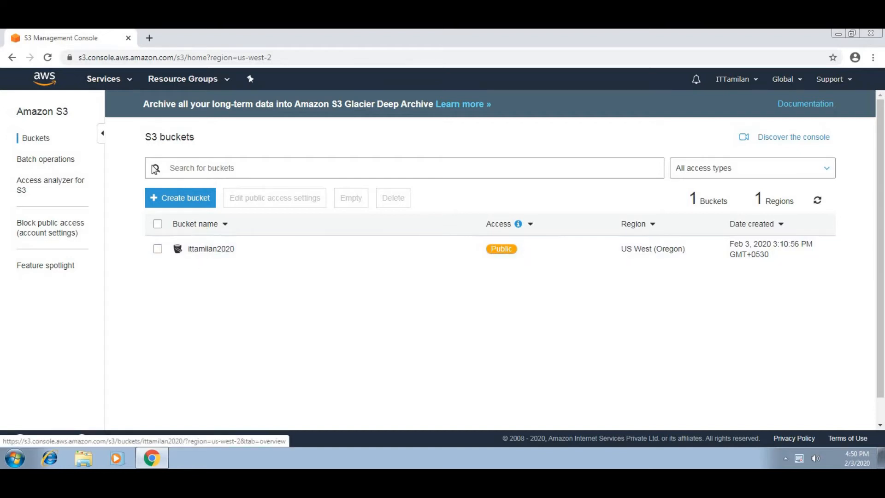
Open the properties of the ittamilan2020 bucket and bring up its Advanced settings.
click(194, 251)
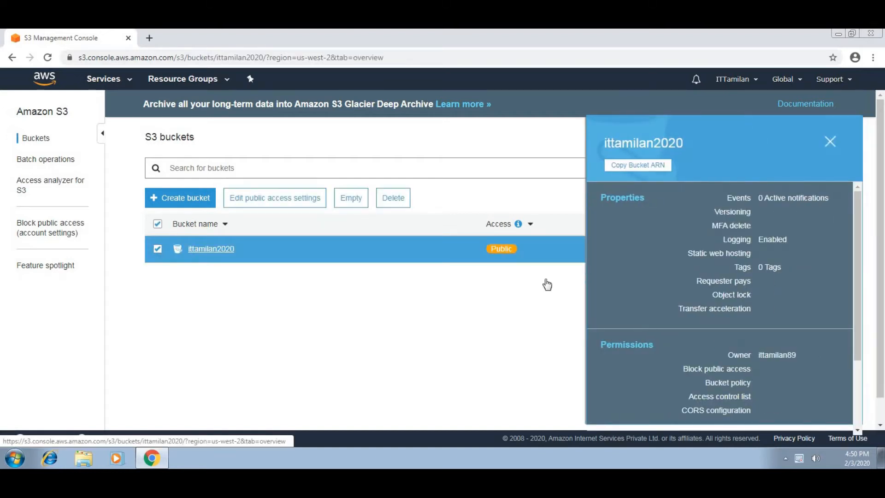
click(134, 181)
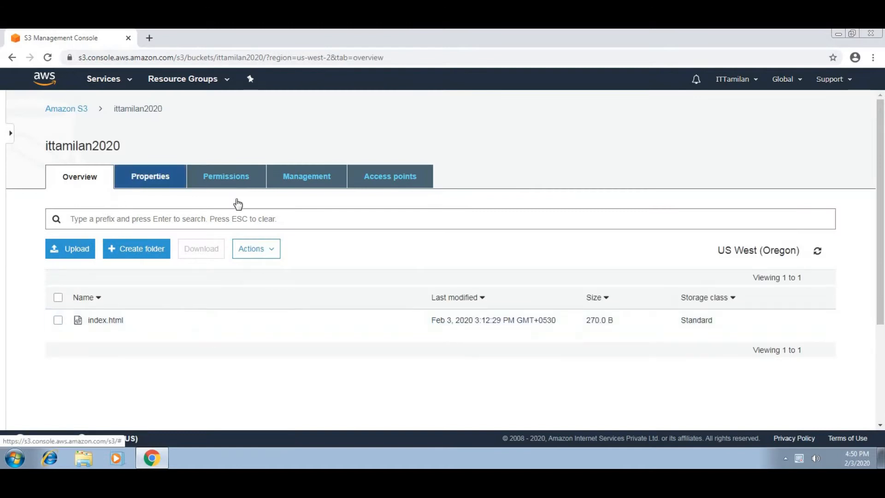
scroll(330, 266, down, 4)
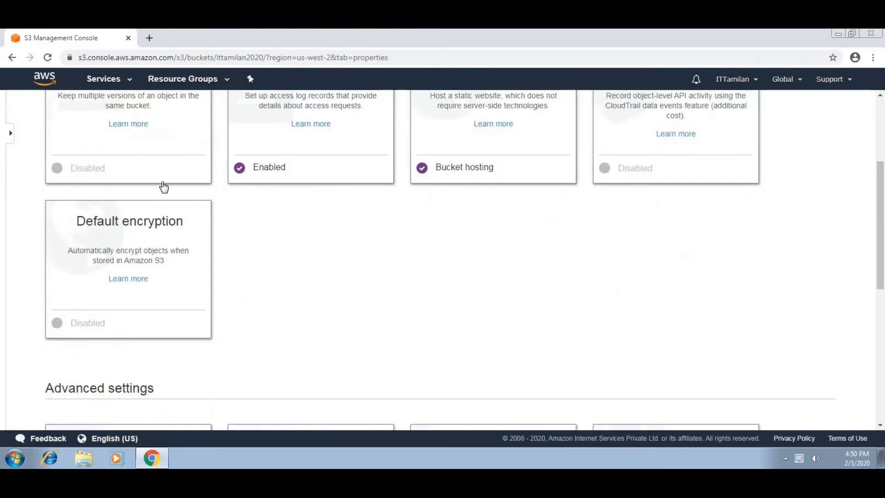
scroll(165, 188, up, 1)
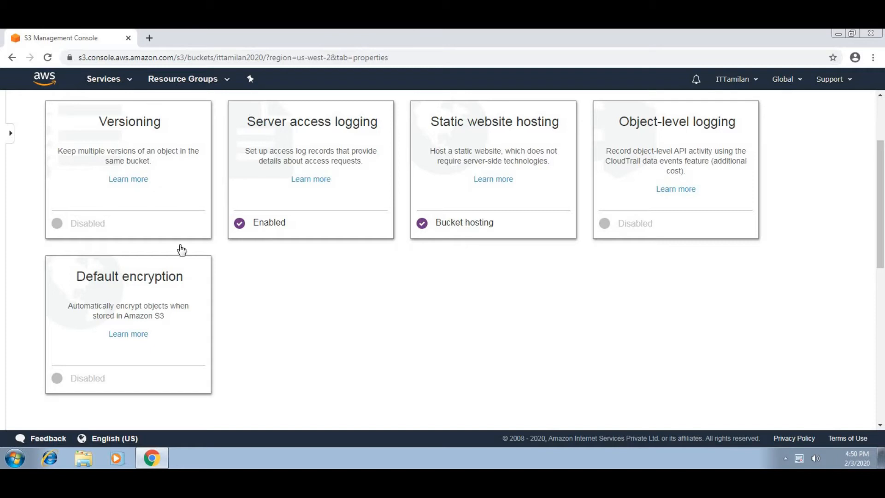
scroll(342, 280, down, 3)
scroll(342, 281, down, 3)
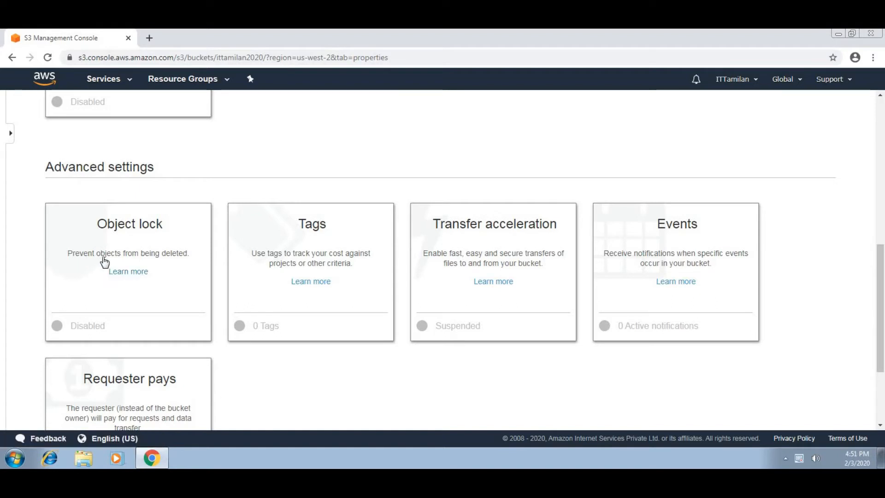
Read the Object lock documentation, highlighting the WORM model mention, and return to the bucket's properties.
click(137, 273)
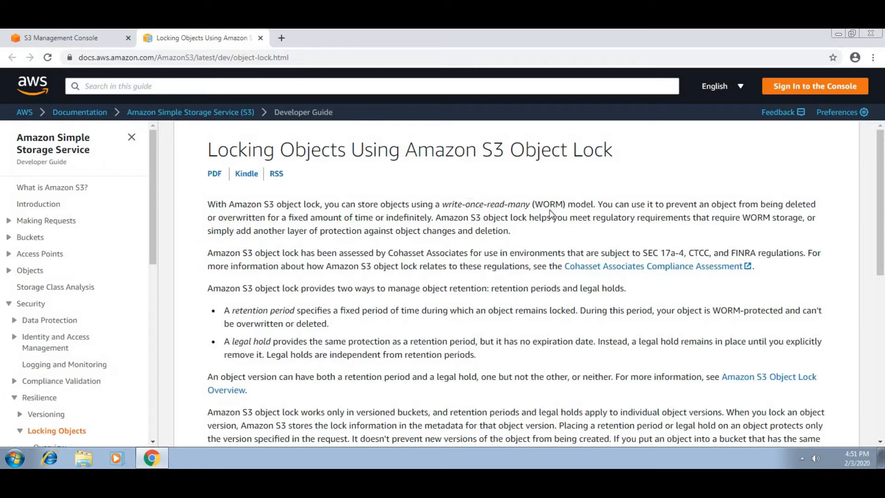
drag(537, 203, 594, 205)
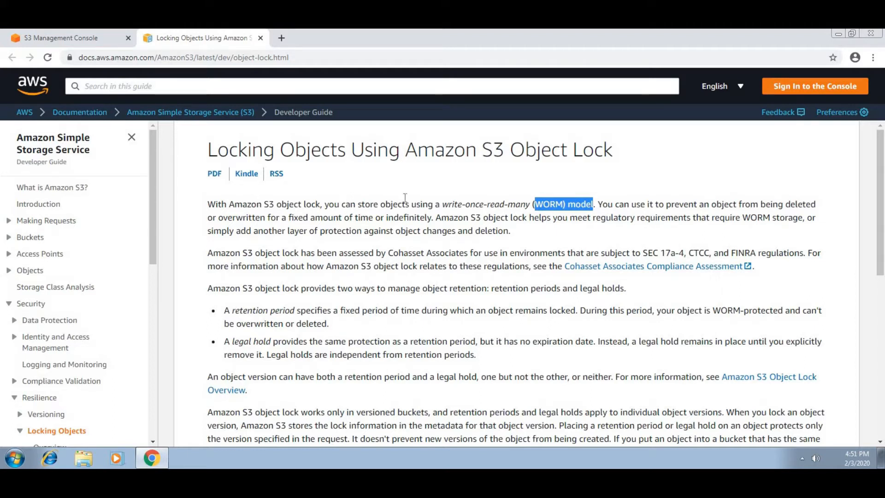
click(54, 36)
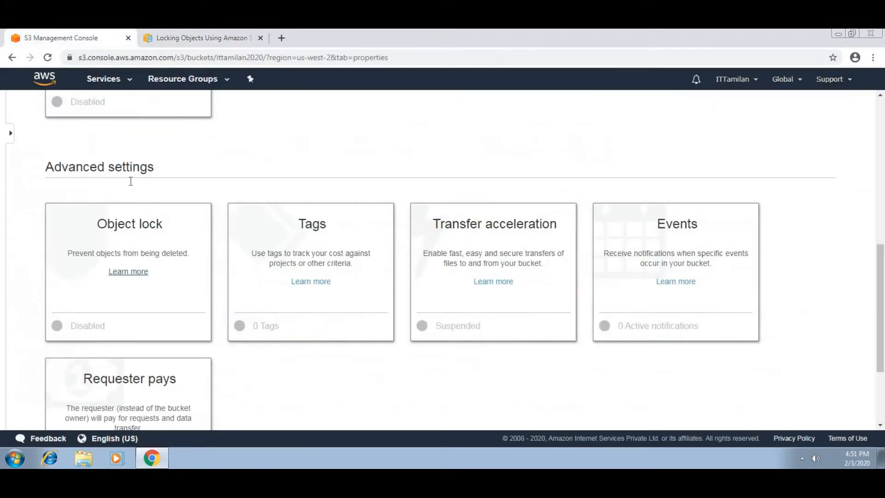
Open the bucket's Object lock setting and read when object lock can be enabled.
click(115, 255)
scroll(237, 283, down, 2)
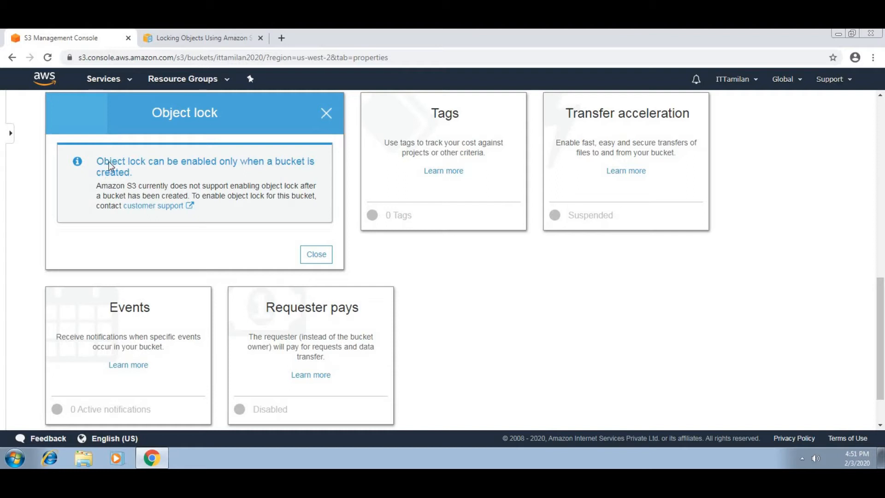
scroll(218, 239, up, 1)
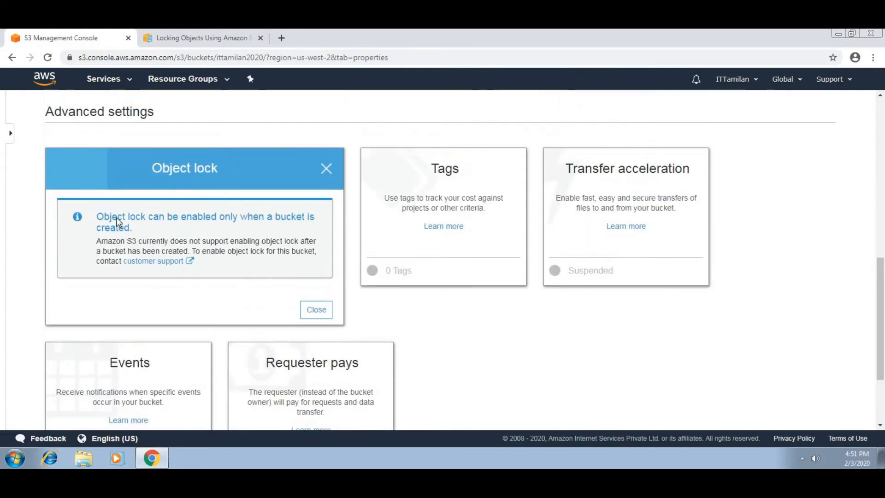
Look through the AWS customer support contact page linked from Object lock, then return to the bucket and close the Object lock setting.
click(167, 262)
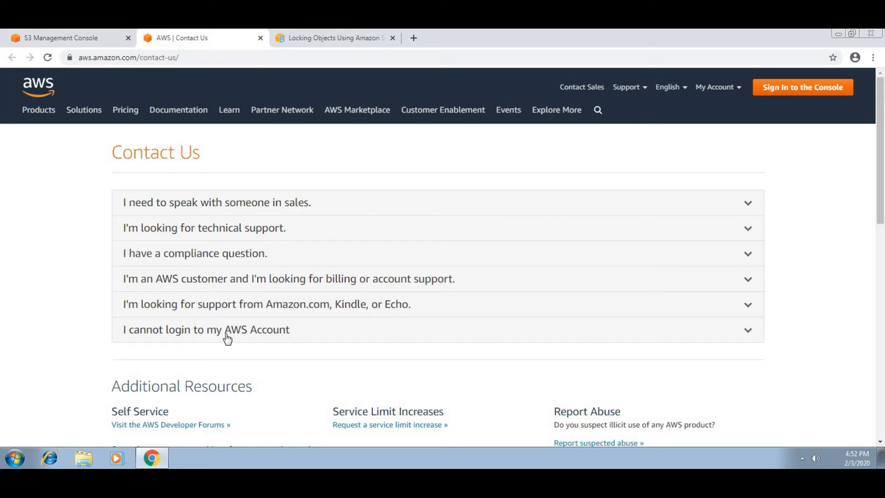
click(264, 211)
scroll(323, 299, down, 4)
scroll(355, 300, up, 4)
click(95, 40)
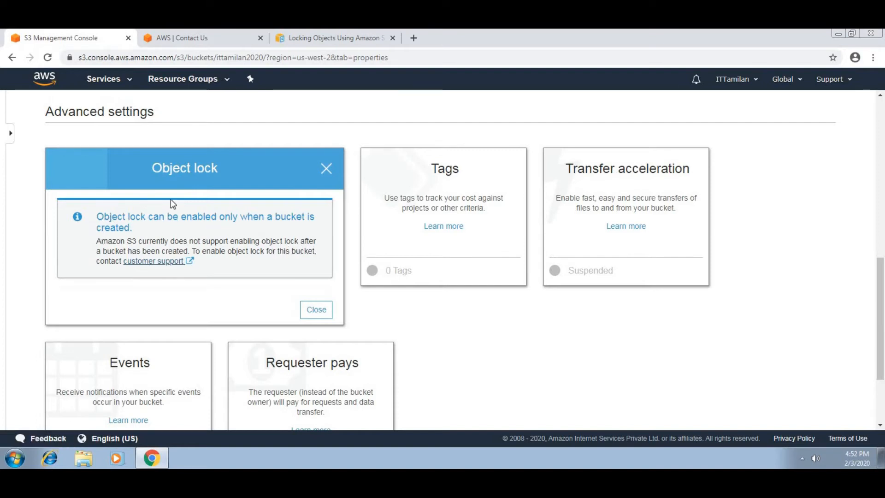
click(316, 310)
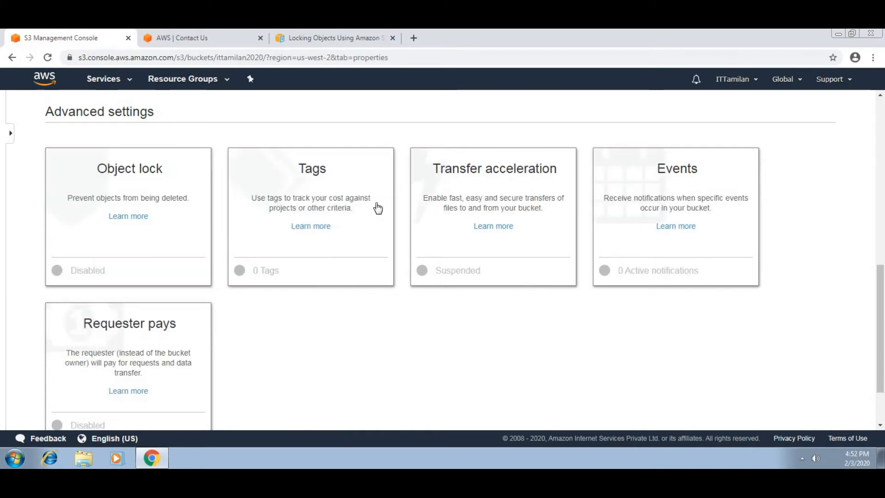
Add a bucket tag with key Name and value ittamilan.
click(318, 176)
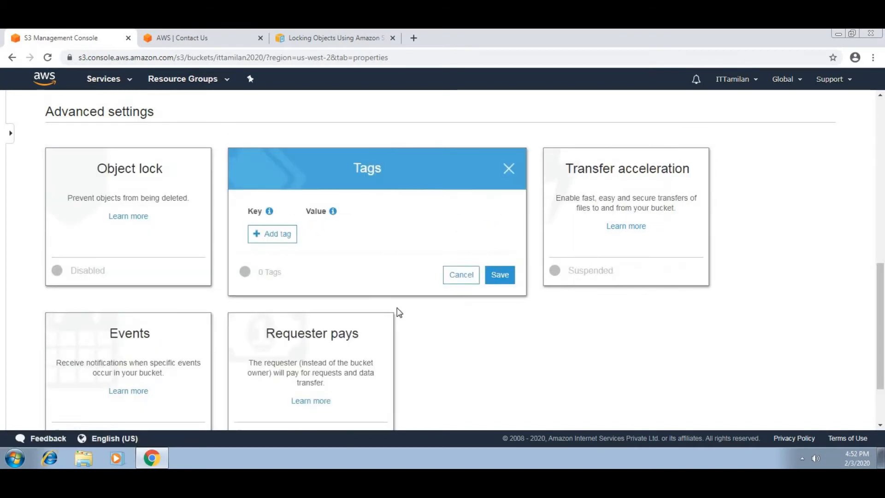
click(280, 236)
click(319, 232)
text(Name)
key(Tab)
text(it)
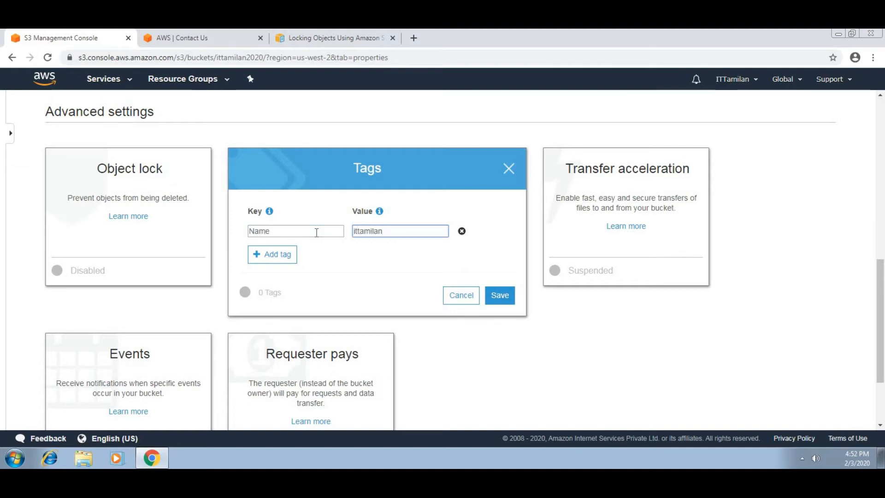
Add a second tag that reuses the key Name with value ittamilantest and try to save both tags.
click(278, 254)
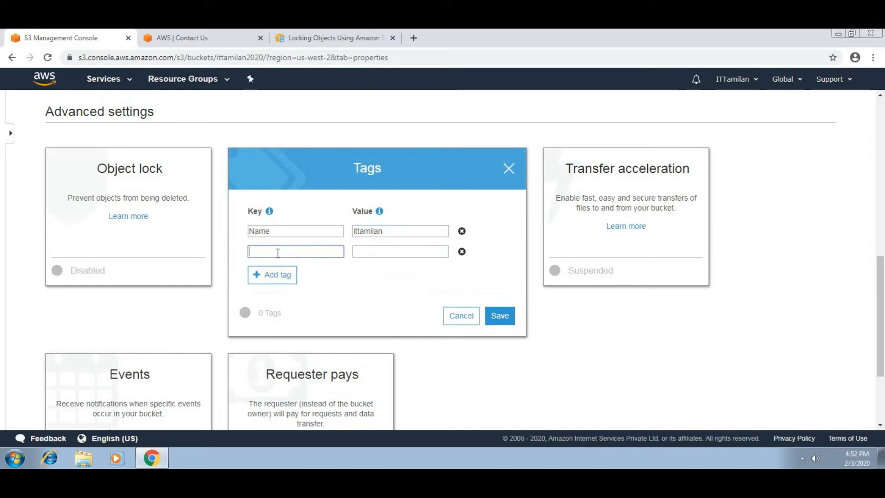
key(Tab)
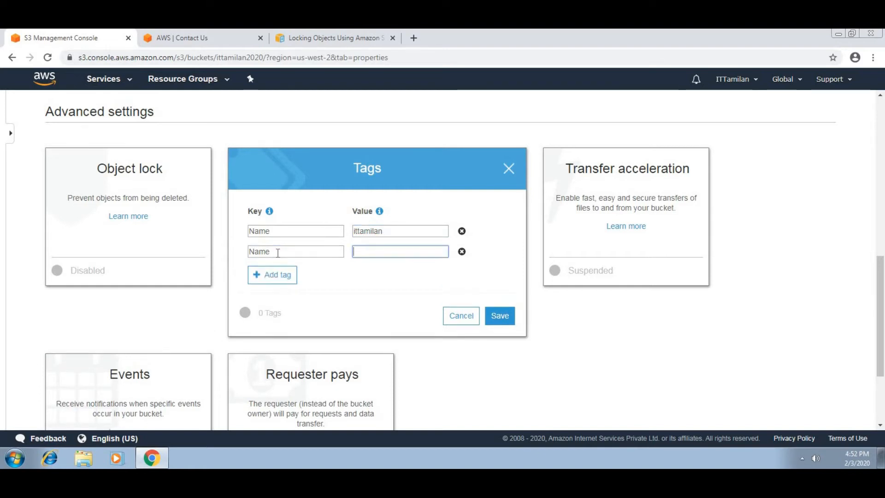
text(ittamilan)
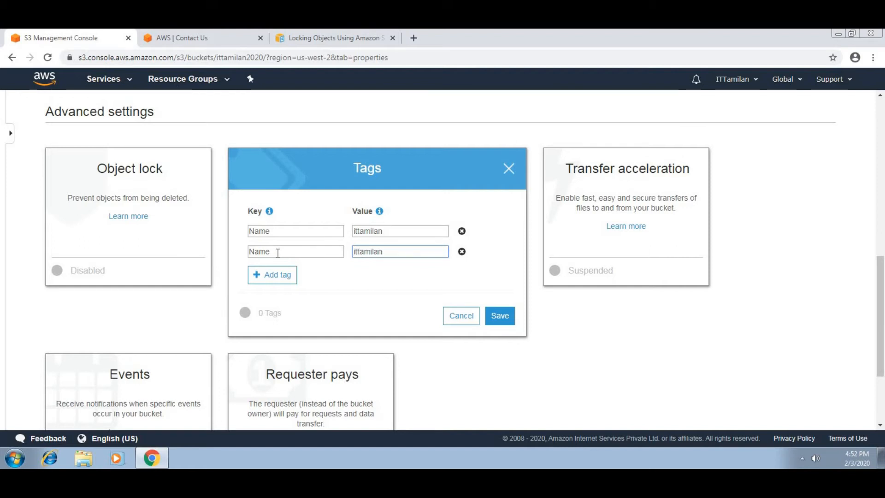
text(test)
click(493, 318)
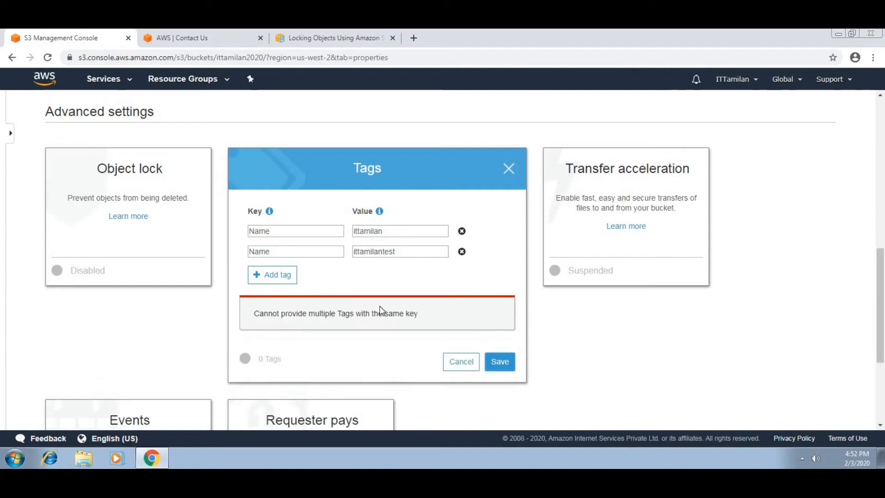
Clear the first tag's key and discard the unsaved tag entries.
double_click(286, 230)
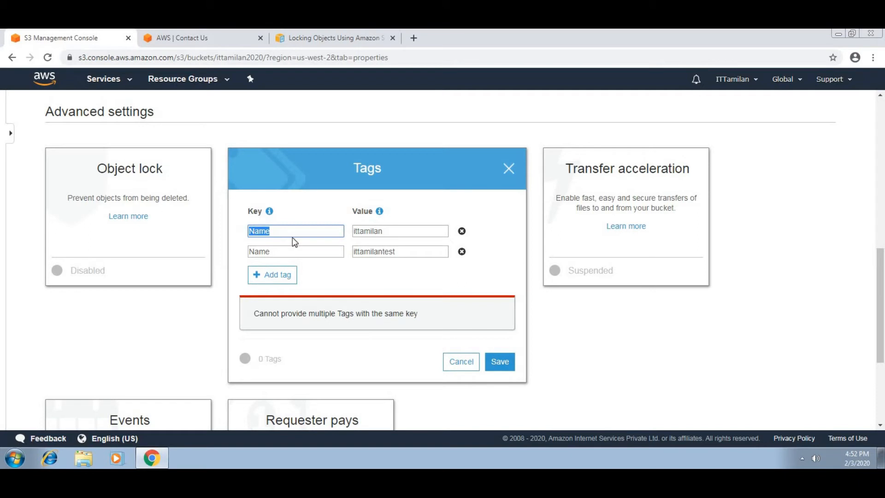
text(t)
key(BackSpace)
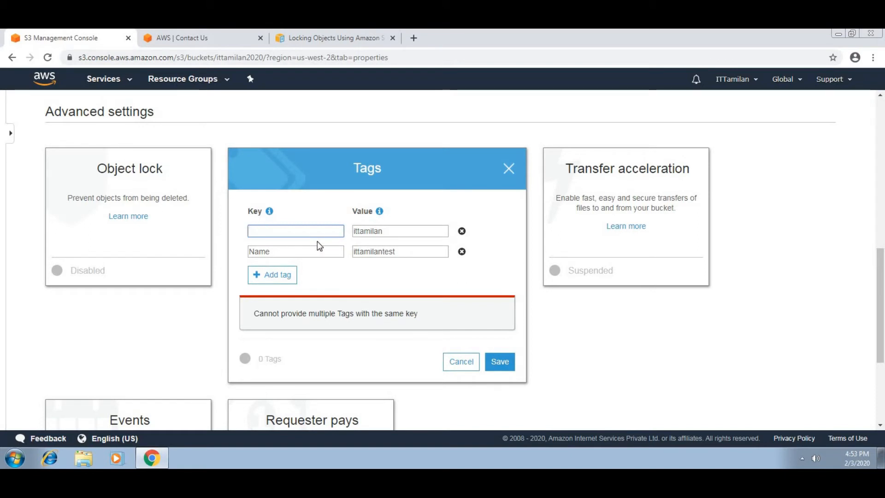
click(452, 373)
Add a bucket tag with key 1234 and value 5678 and save it.
click(318, 226)
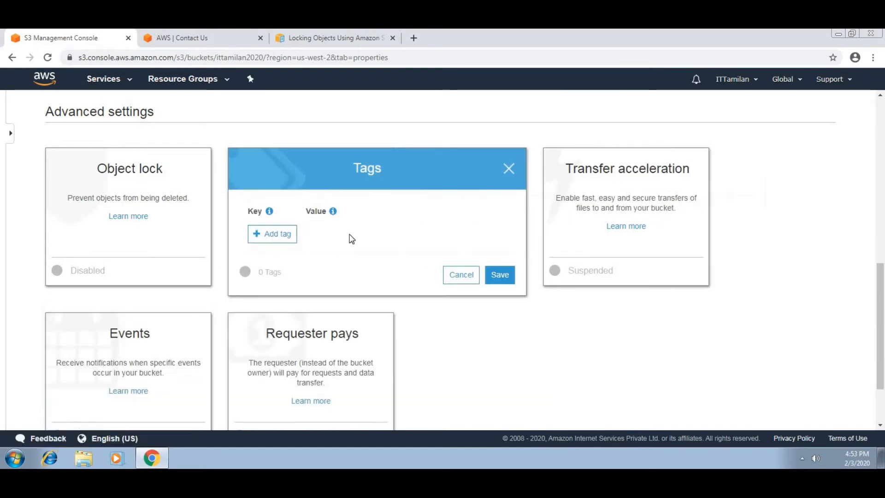
click(272, 233)
click(287, 231)
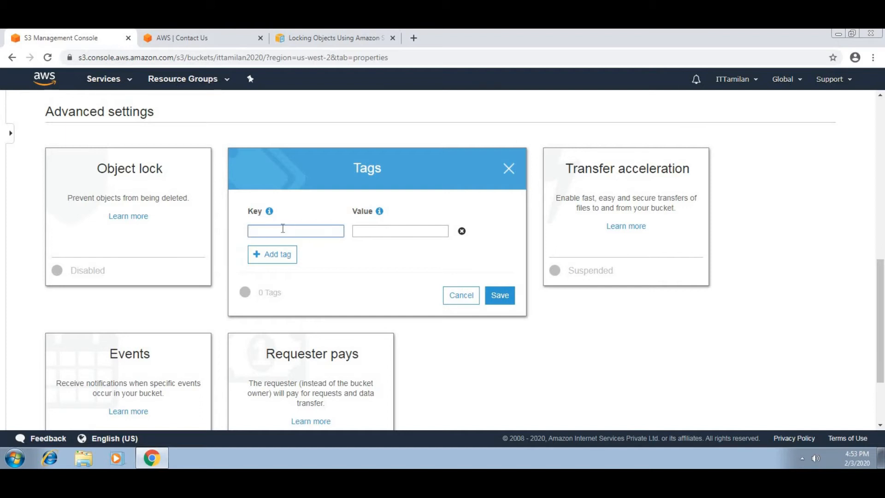
text(1234)
click(369, 232)
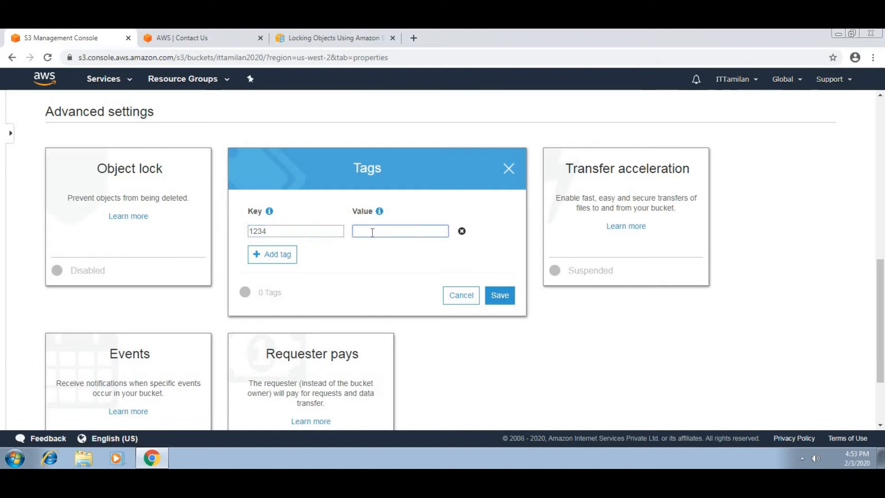
click(499, 295)
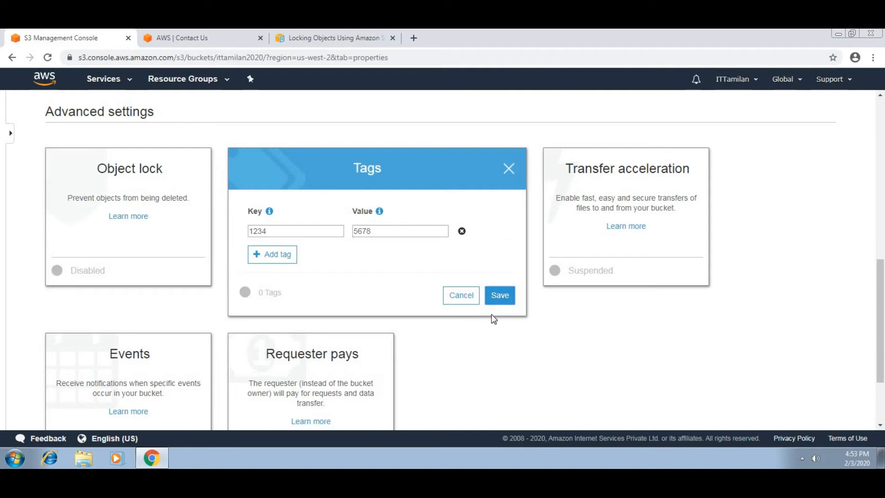
Add a second bucket tag with key 123456 and value 12345678 and save the tags.
click(310, 212)
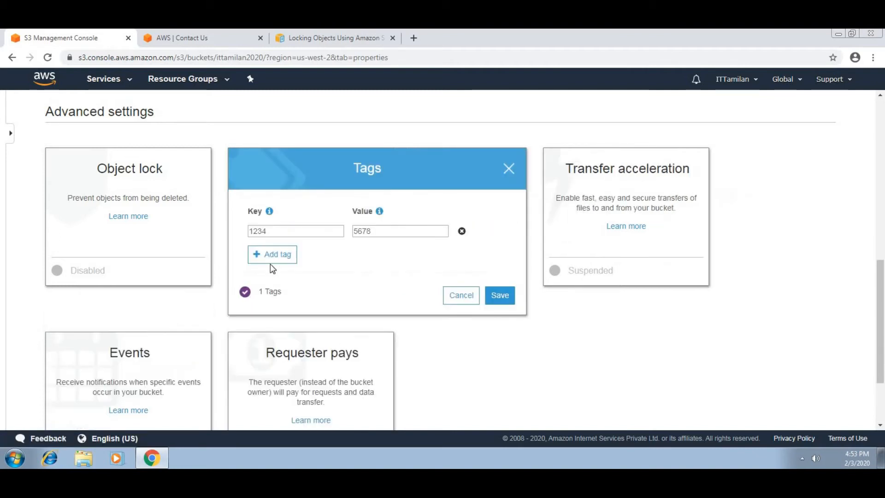
click(272, 255)
click(275, 253)
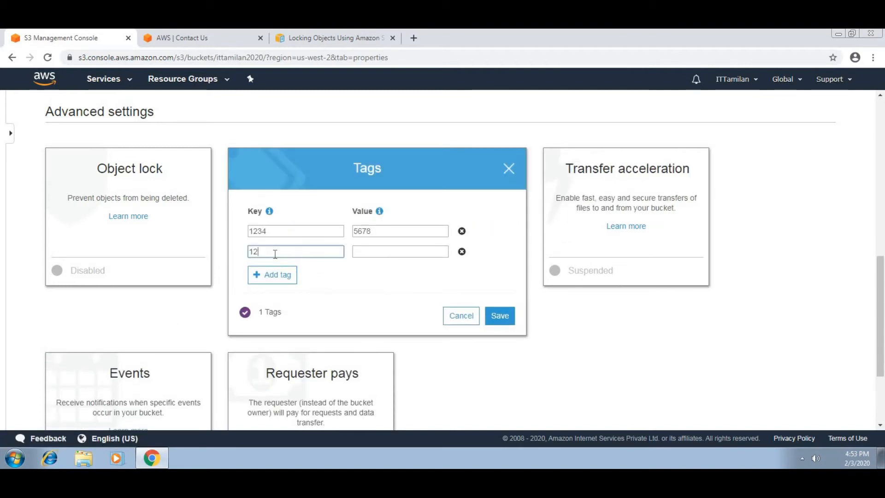
click(396, 254)
text(12345678)
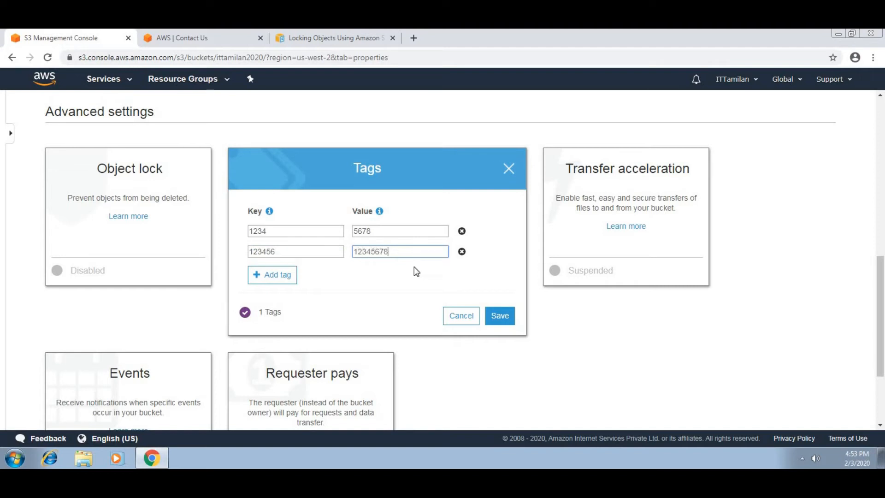
click(499, 316)
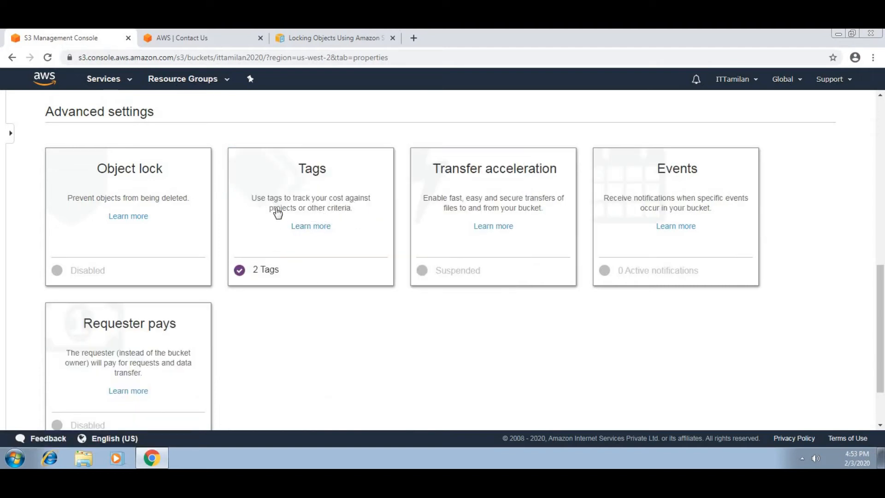
Open the data transfer speed comparison from the bucket's Transfer acceleration setting and view the Oregon upload test.
click(500, 202)
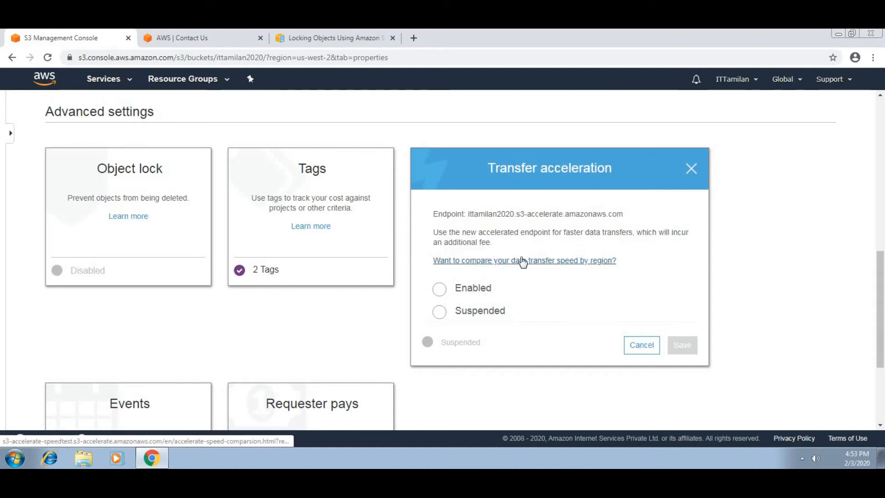
click(583, 266)
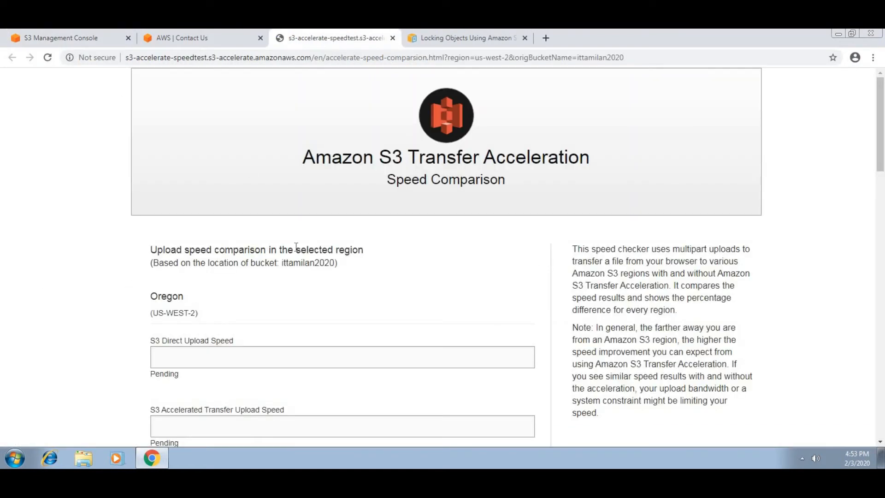
scroll(405, 276, down, 2)
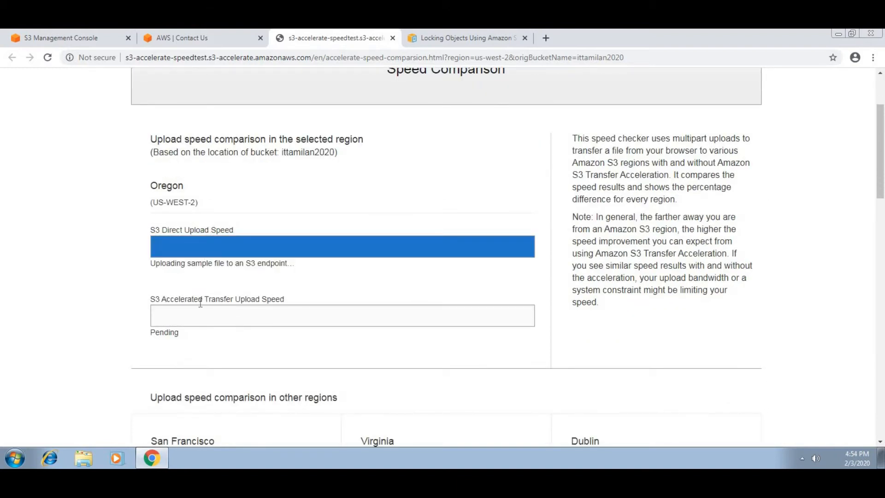
Examine the upload speed comparison for other regions, highlighting the San Francisco and Virginia entries.
scroll(310, 300, down, 3)
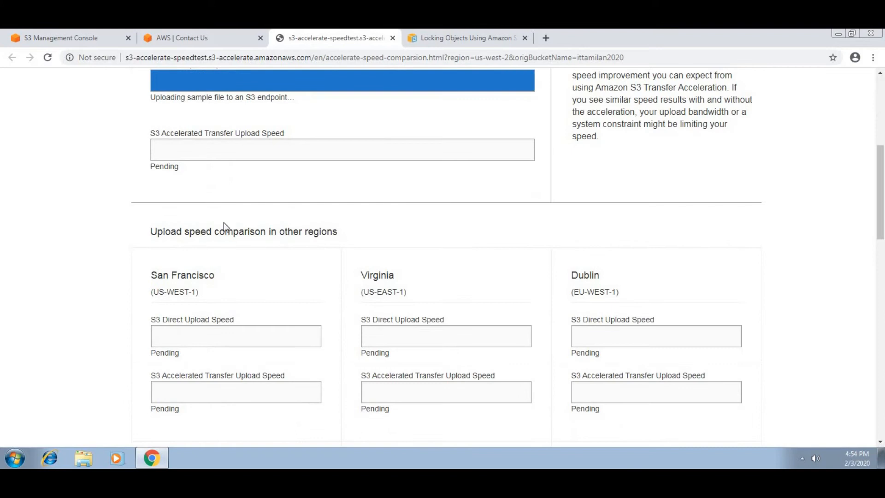
drag(229, 278, 150, 276)
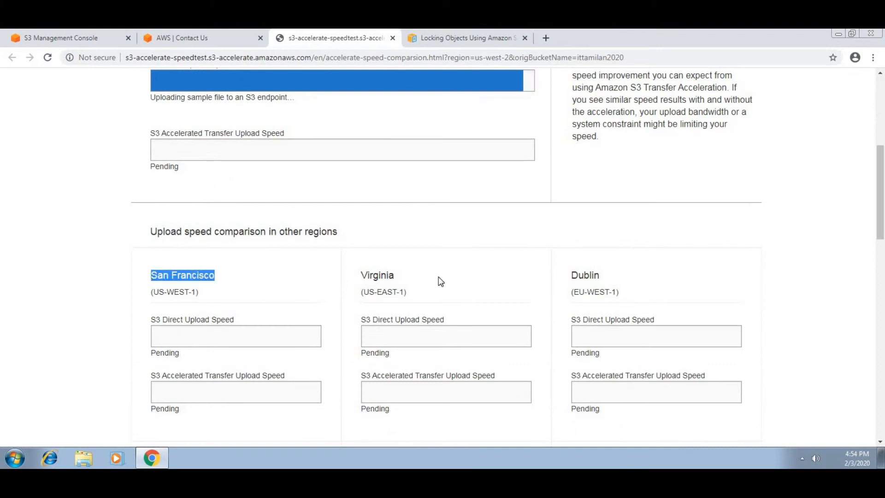
drag(417, 274, 357, 276)
drag(632, 279, 439, 311)
scroll(342, 314, down, 4)
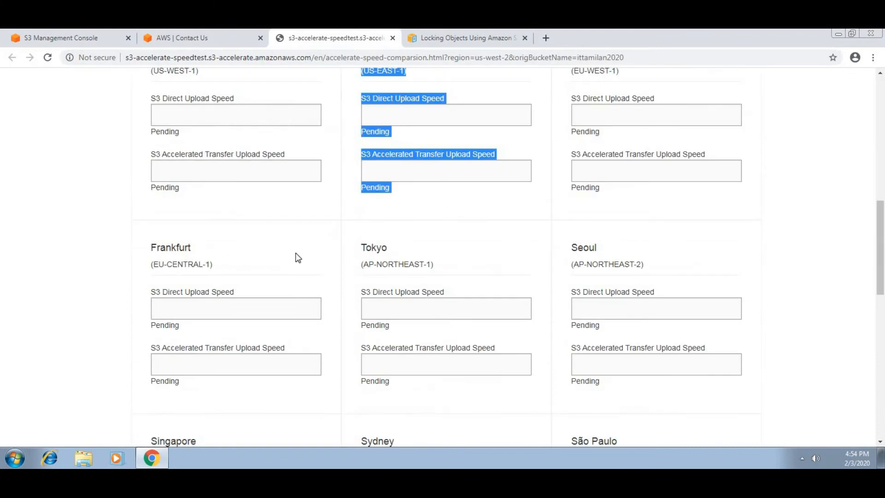
Review the remaining regions and the Oregon result in the upload speed comparison, and close the comparison and AWS Contact Us pages.
scroll(483, 294, down, 4)
scroll(443, 249, down, 6)
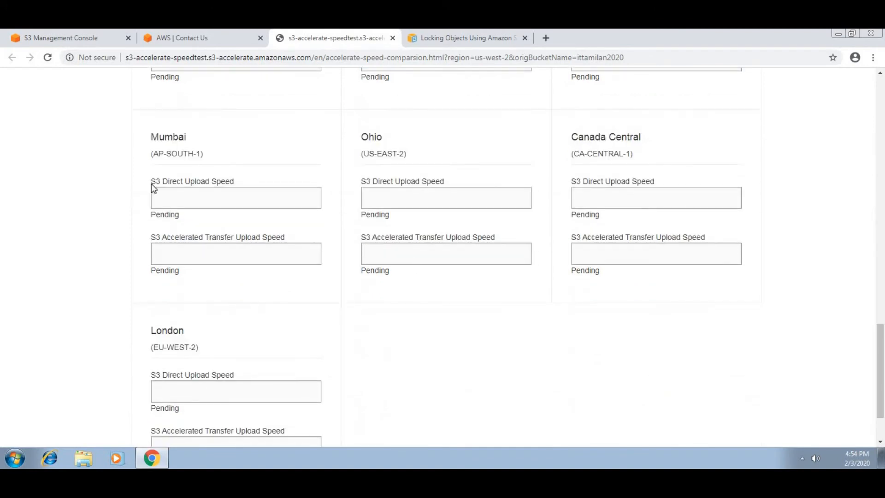
scroll(473, 349, up, 3)
scroll(474, 273, up, 10)
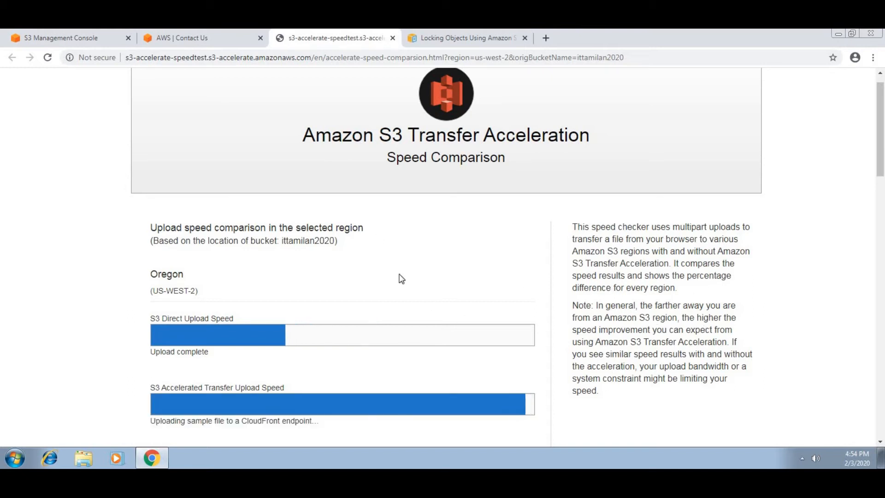
click(393, 38)
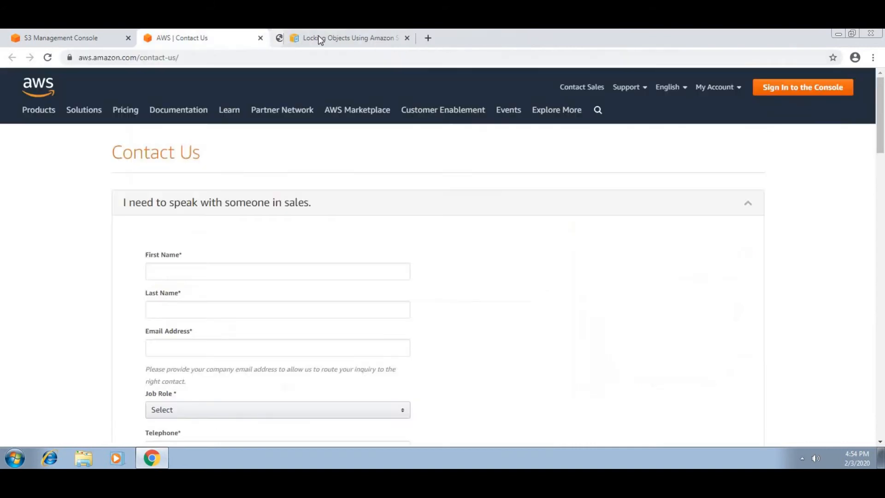
click(261, 38)
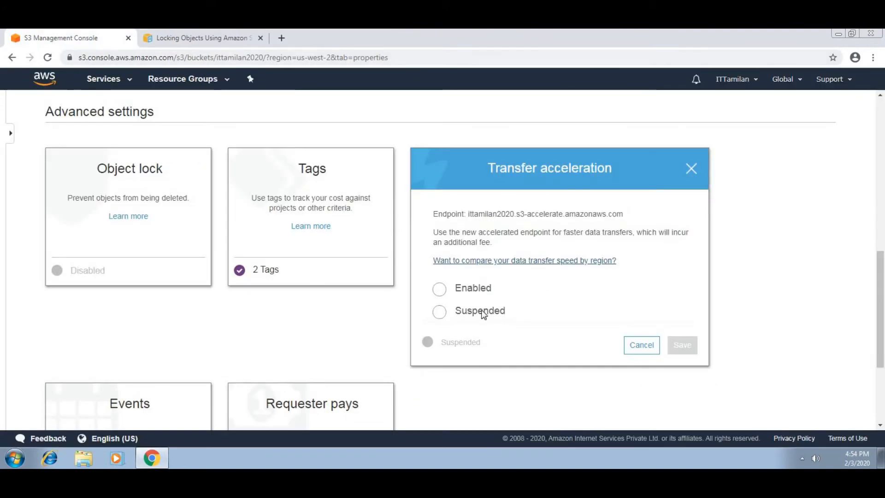
Try the Enabled and Suspended options of the bucket's Transfer acceleration setting and cancel the change.
click(472, 289)
scroll(565, 330, down, 3)
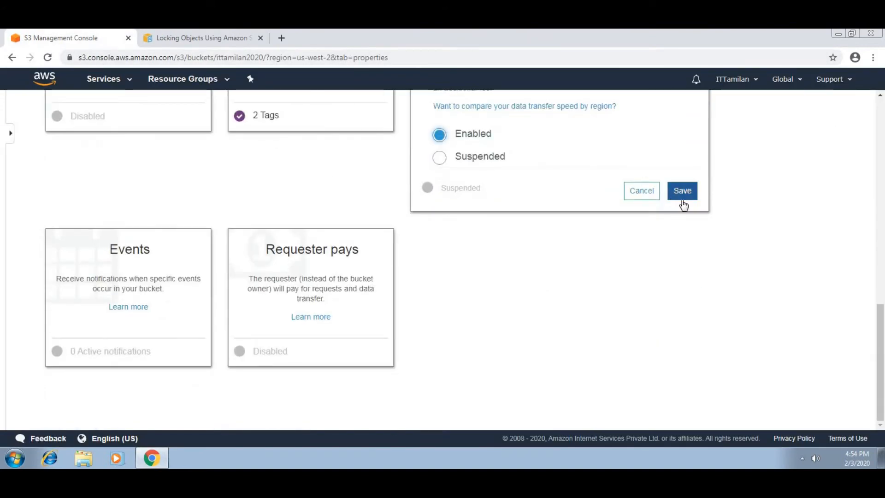
scroll(528, 207, up, 1)
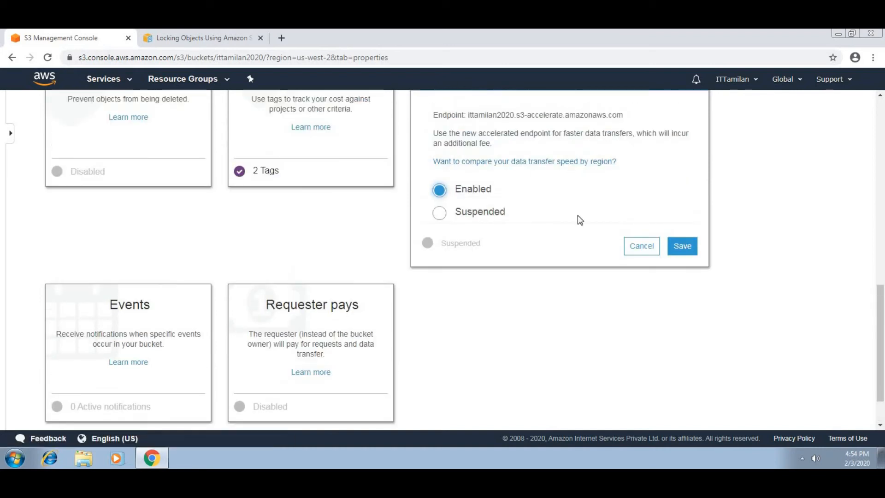
click(477, 213)
click(642, 245)
scroll(632, 282, up, 2)
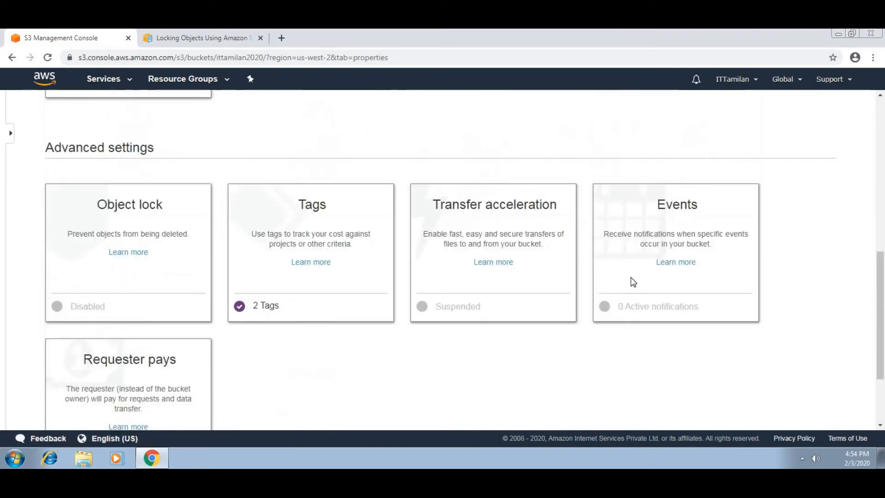
Add a new event notification to the bucket and name it ittamilan.
click(744, 200)
scroll(450, 297, down, 3)
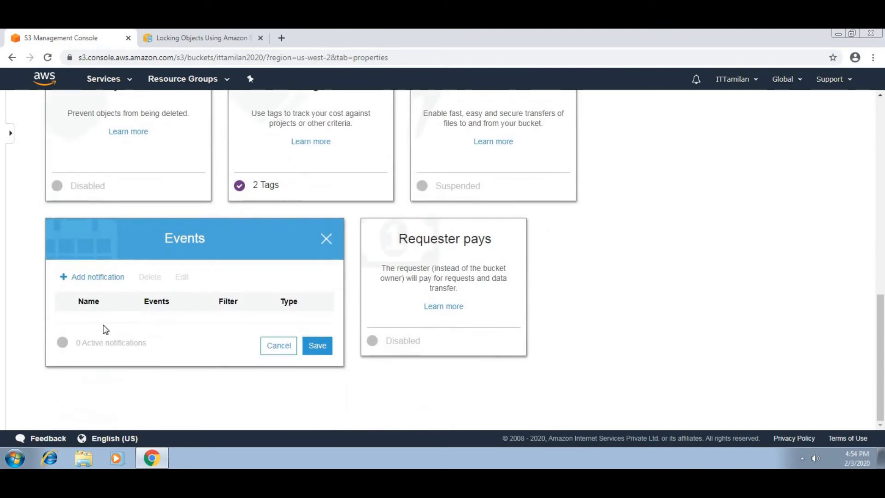
click(92, 277)
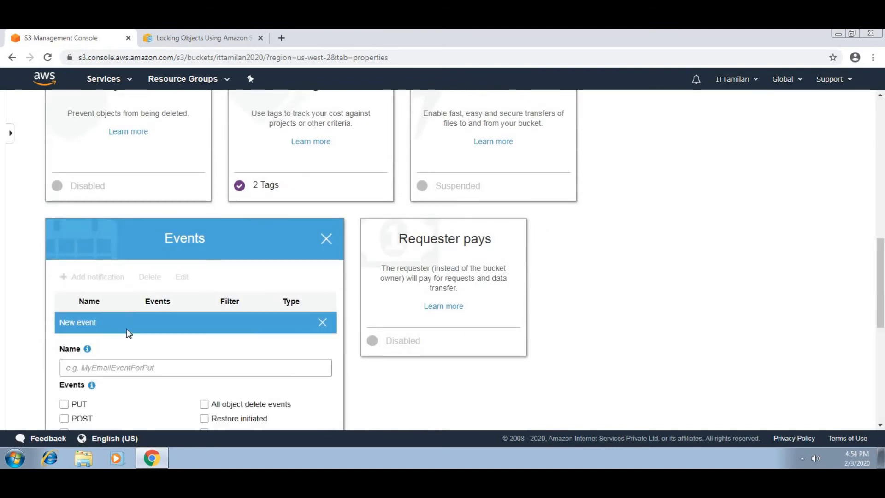
scroll(196, 363, down, 2)
scroll(196, 363, down, 1)
text(ittamilan)
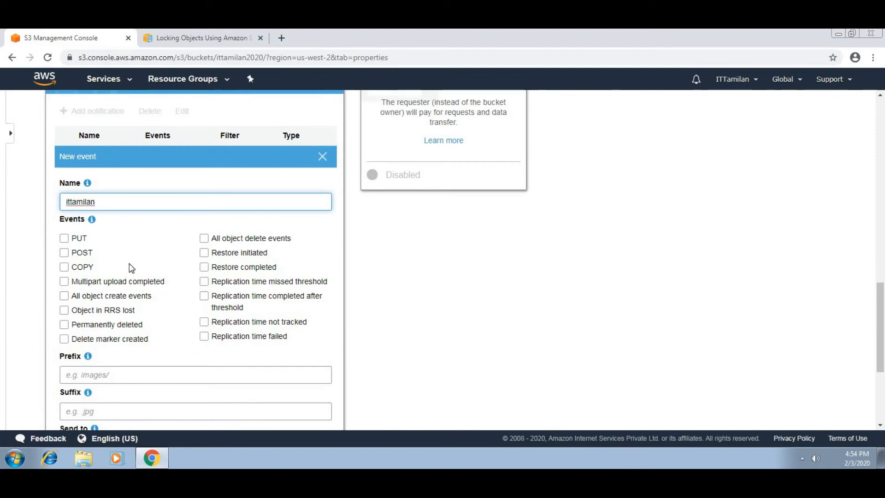
Select the POST, Restore completed, Replication time not tracked, COPY and PUT events for the notification.
click(63, 254)
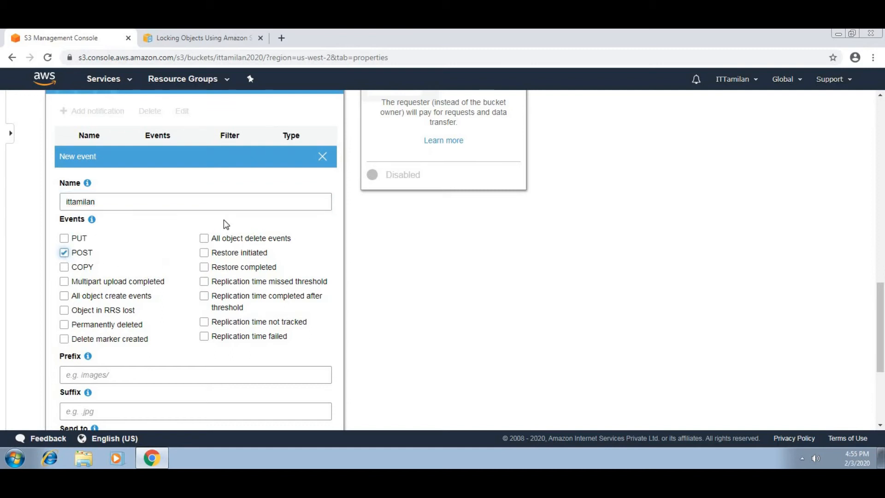
click(204, 267)
click(204, 322)
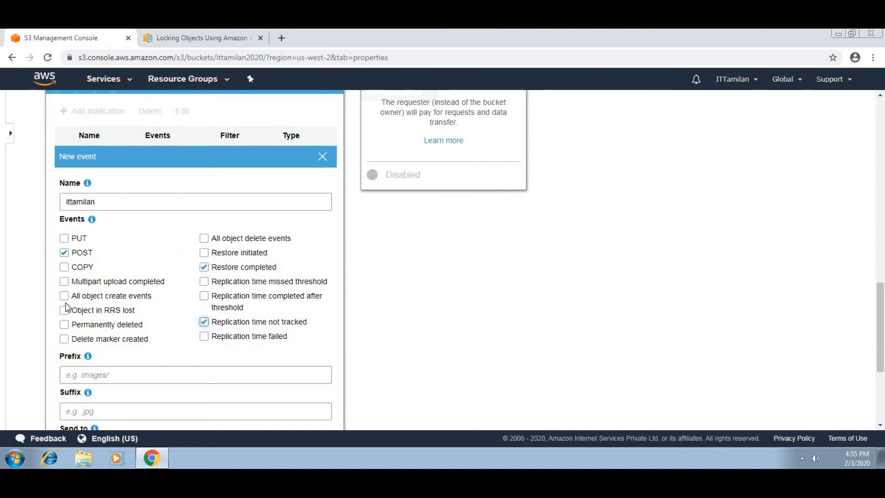
click(64, 267)
click(64, 239)
Set the notification's prefix to My-ittamilan-activites and leave the suffix empty.
scroll(124, 228, down, 3)
click(125, 213)
text(My-ittamil)
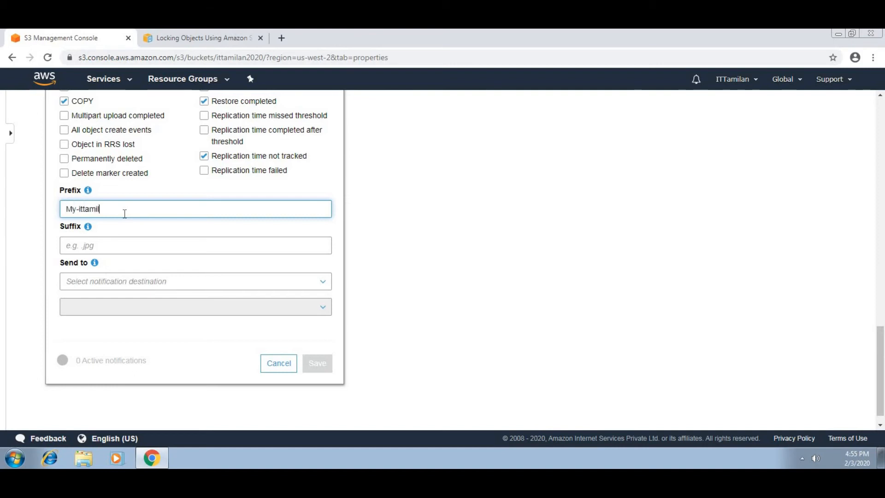
text(an-activites)
click(132, 242)
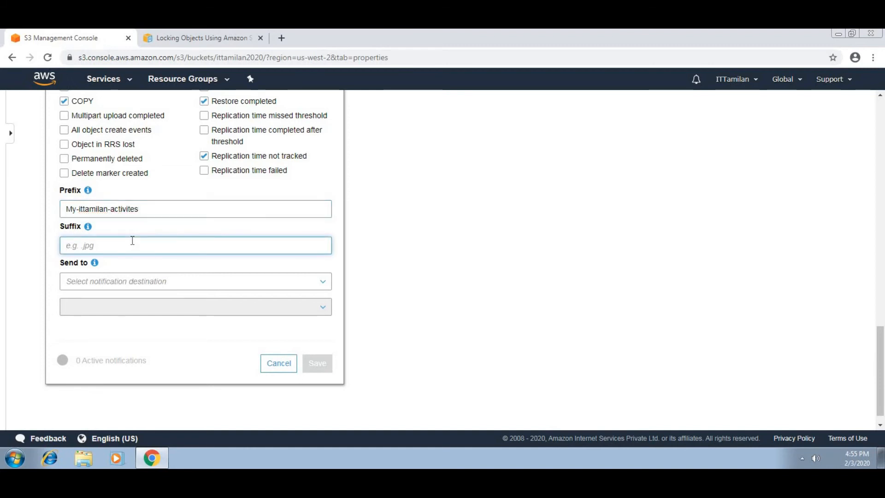
Try SNS Topic, SQS Queue and Lambda Function as the notification destination, checking the available SQS and Lambda targets.
click(267, 286)
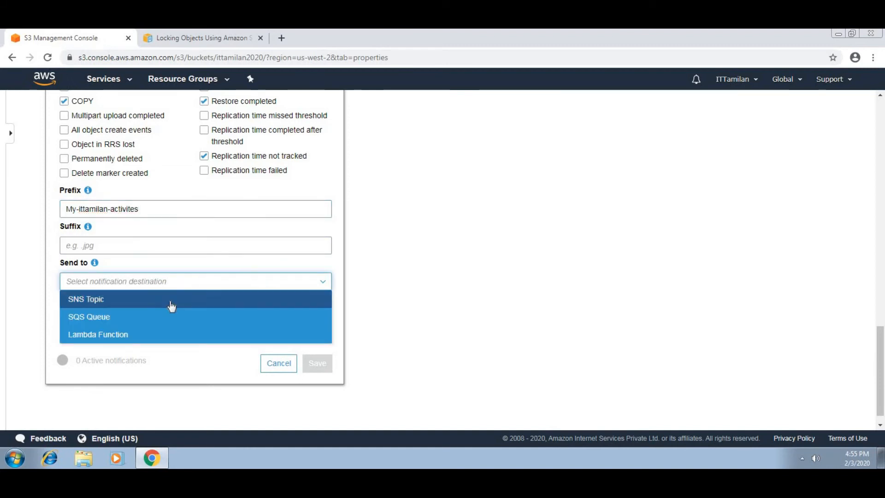
click(138, 300)
click(321, 282)
click(154, 314)
click(301, 319)
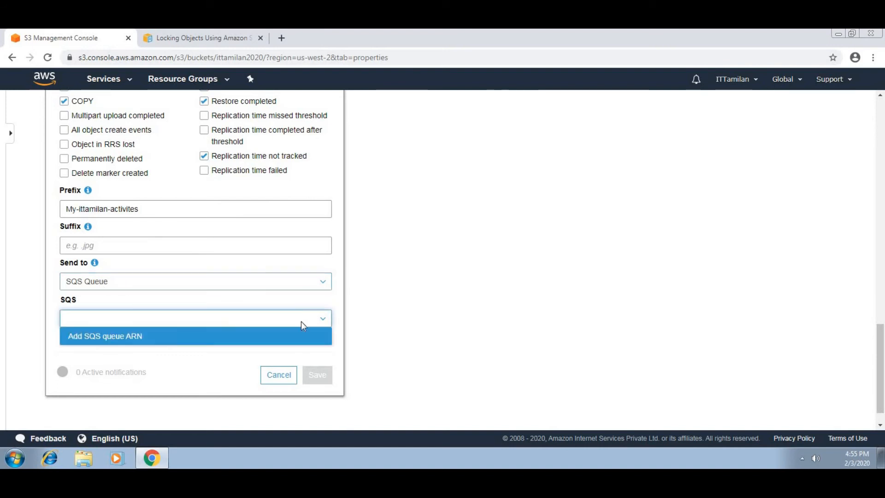
click(322, 282)
click(179, 339)
click(316, 322)
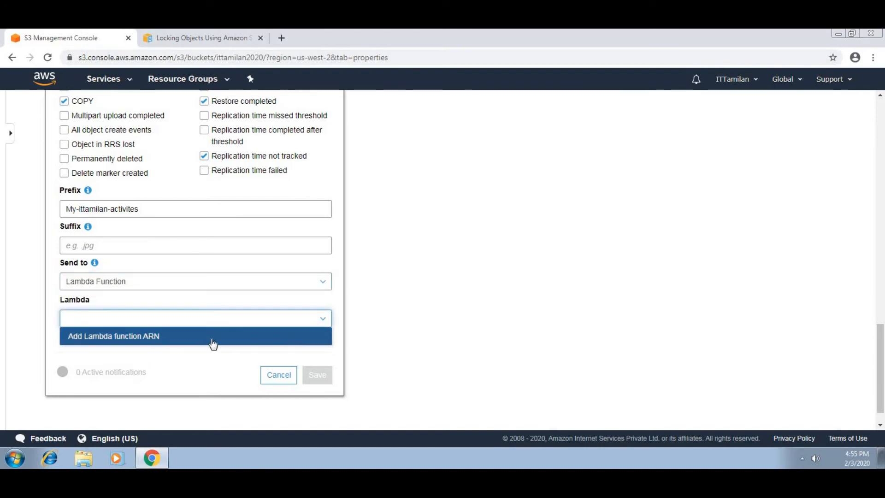
click(435, 317)
Set the Lambda target to Add Lambda function ARN, review the event settings and cancel the new notification.
scroll(346, 360, up, 5)
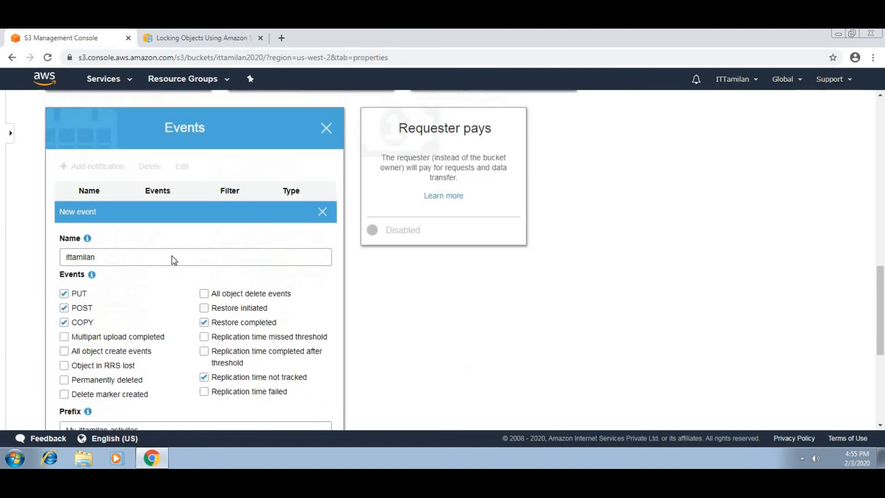
scroll(316, 375, down, 5)
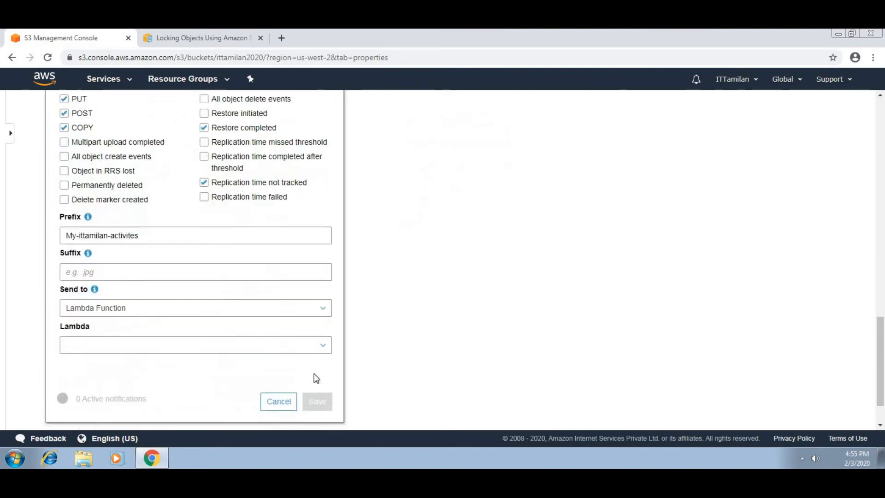
click(185, 290)
click(160, 307)
click(192, 323)
scroll(174, 324, up, 1)
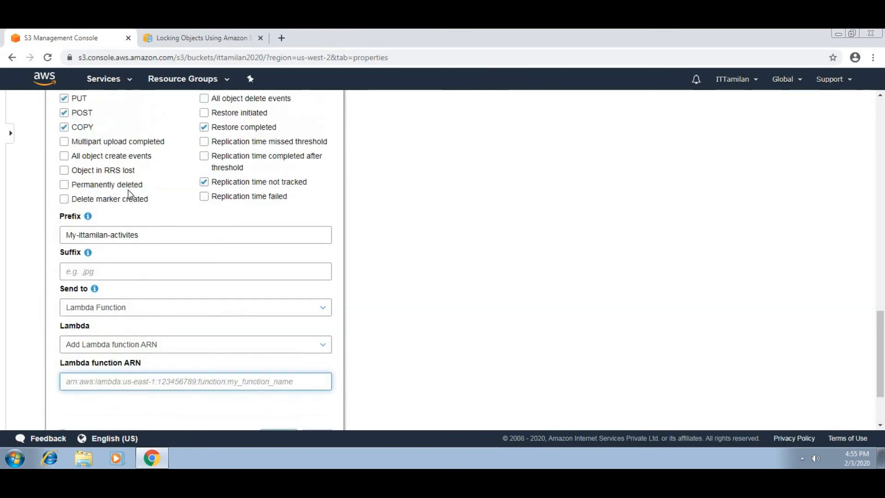
scroll(248, 239, up, 2)
scroll(303, 280, down, 4)
click(289, 353)
scroll(140, 330, up, 2)
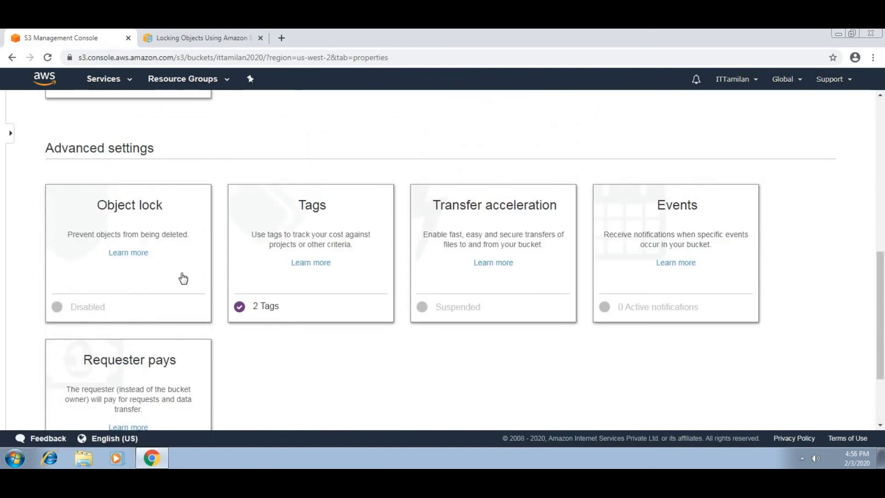
Try the Enable requester pays option in the bucket's Requester pays setting and cancel the change.
scroll(361, 340, down, 2)
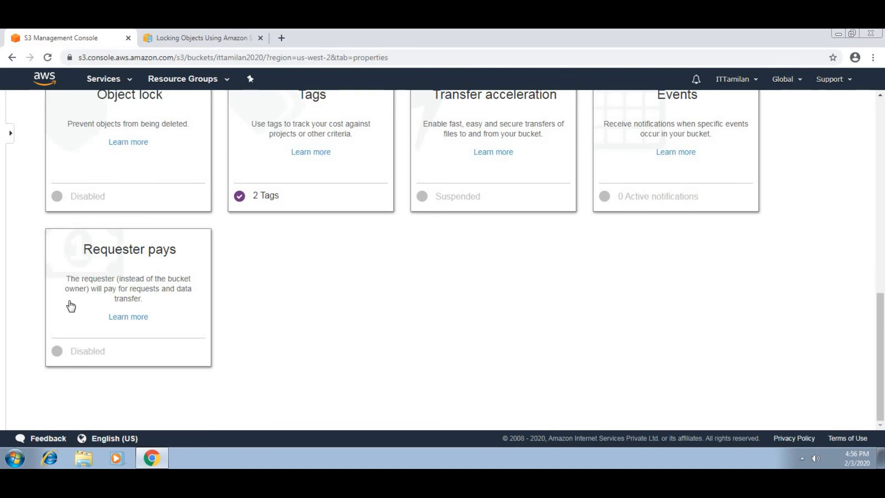
click(143, 297)
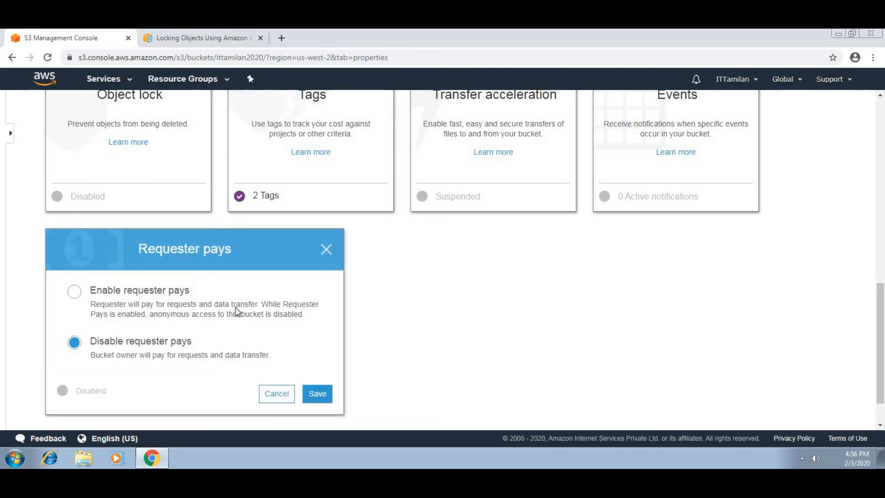
scroll(266, 330, down, 1)
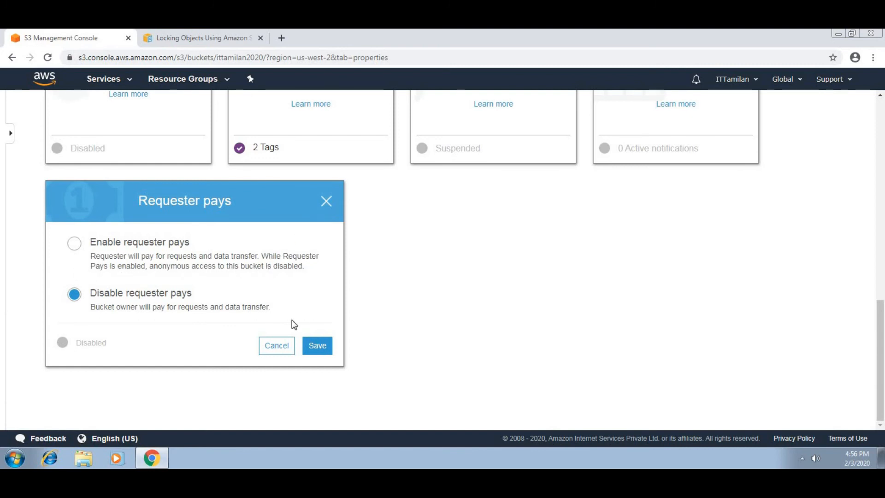
click(105, 246)
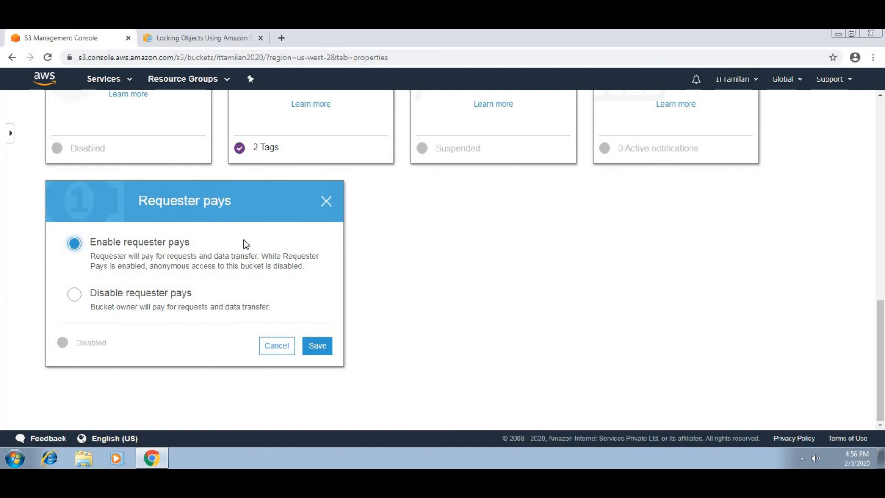
click(283, 342)
Open the Requester Pays Buckets documentation, read through to the Charge Details section and return to the bucket properties.
click(129, 318)
click(191, 42)
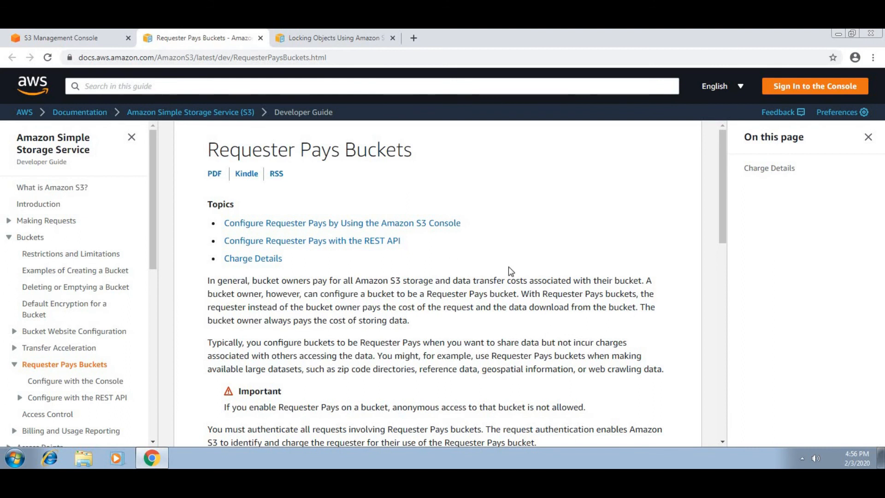
scroll(511, 271, down, 5)
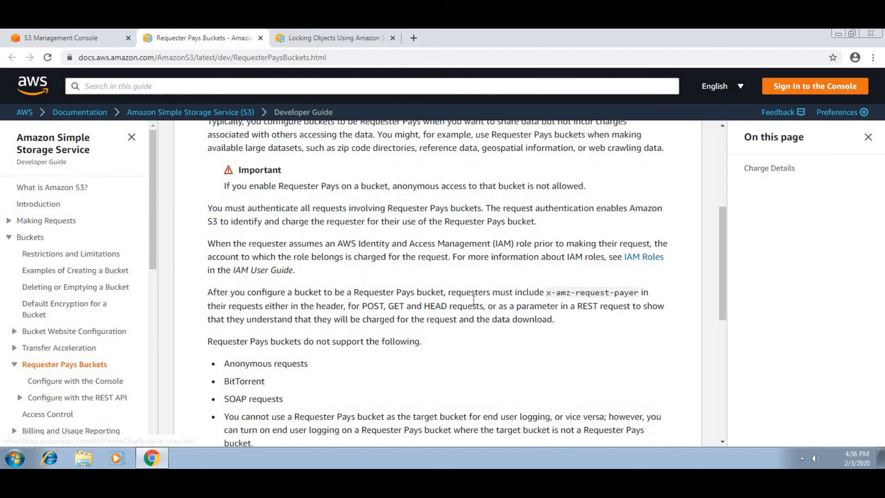
scroll(452, 316, down, 6)
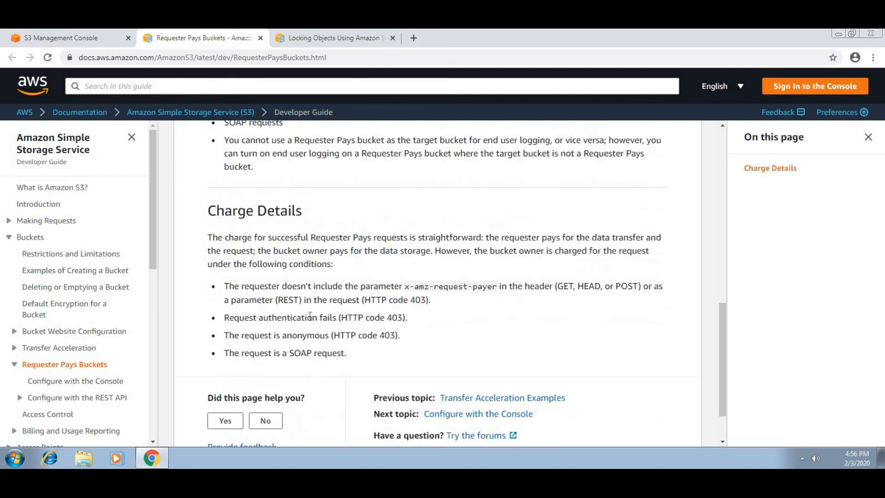
click(69, 38)
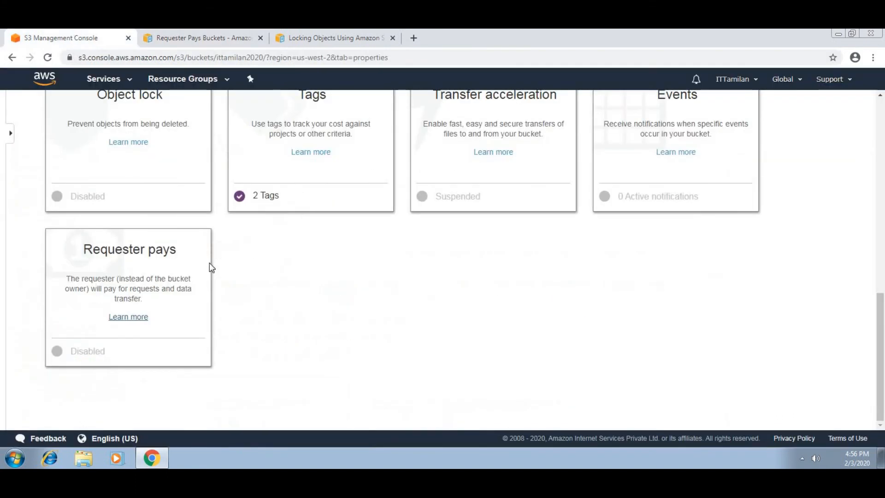
Leave the bucket's advanced settings, view its Overview and return to the list of all S3 buckets.
scroll(310, 289, up, 2)
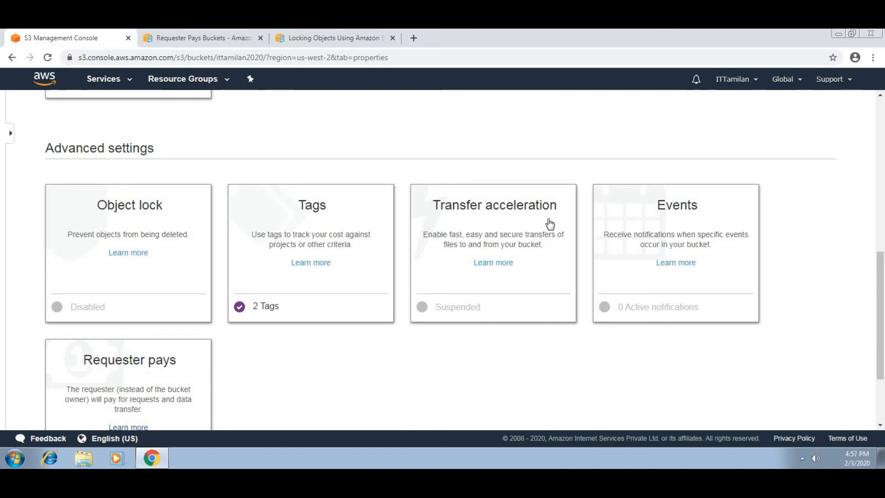
scroll(550, 224, up, 10)
click(79, 181)
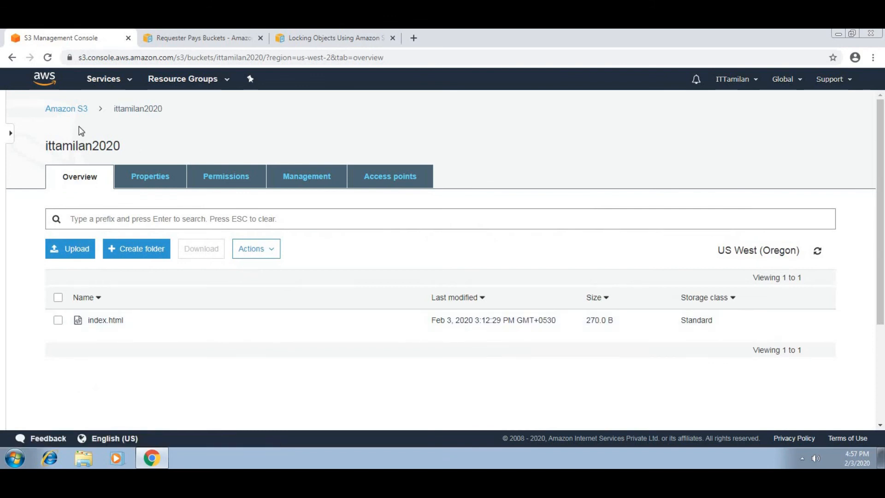
click(68, 108)
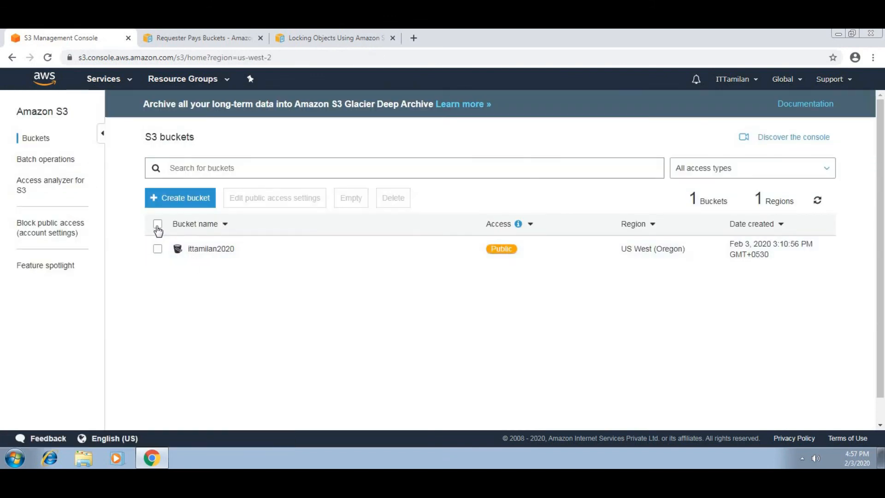
Select the ittamilan2020 bucket, request its deletion and enter the bucket name as confirmation.
click(158, 225)
click(392, 197)
click(345, 303)
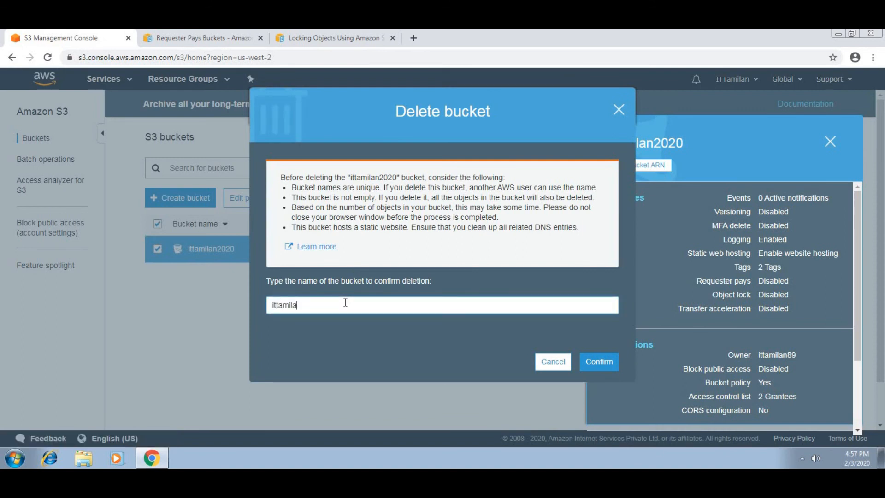